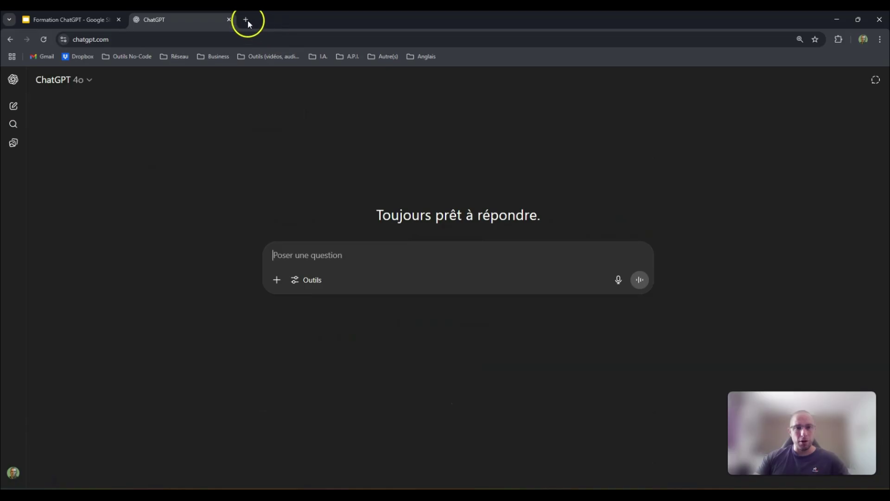
Step: Search the web in a new browser tab for "wikipedia histoire de france"
type("Wikie")
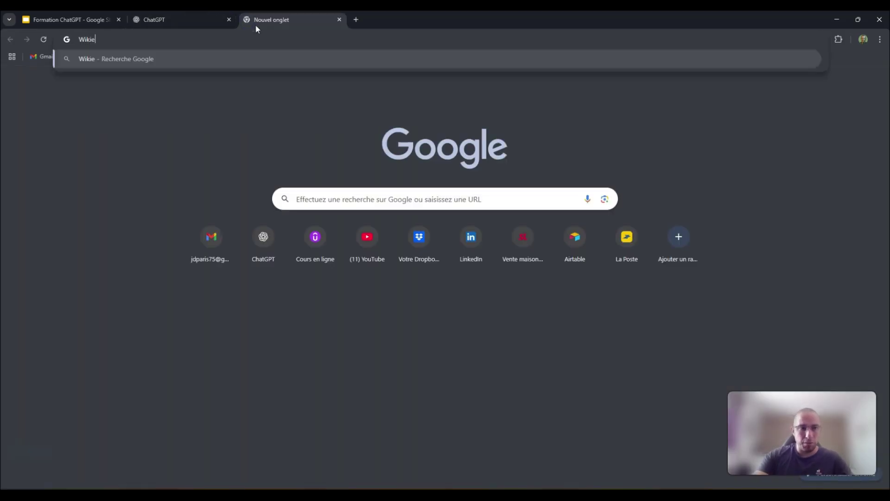
key("BackSpace")
type("pedia histoire de")
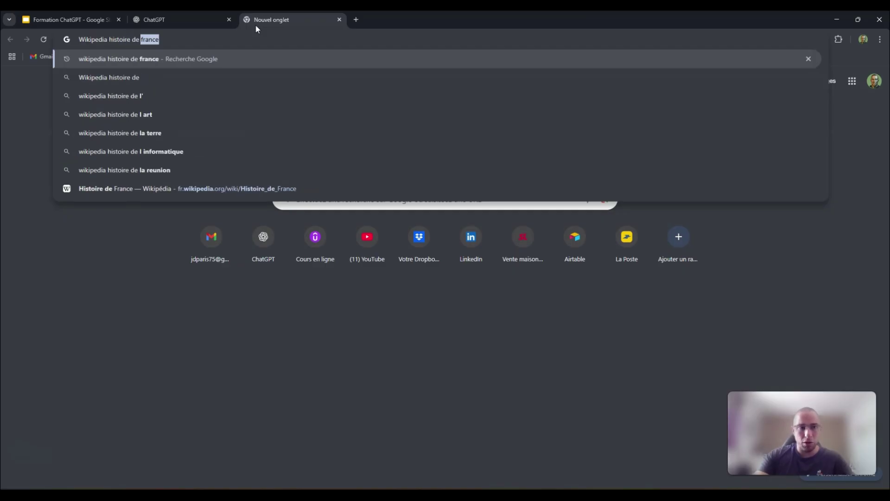
key("Return")
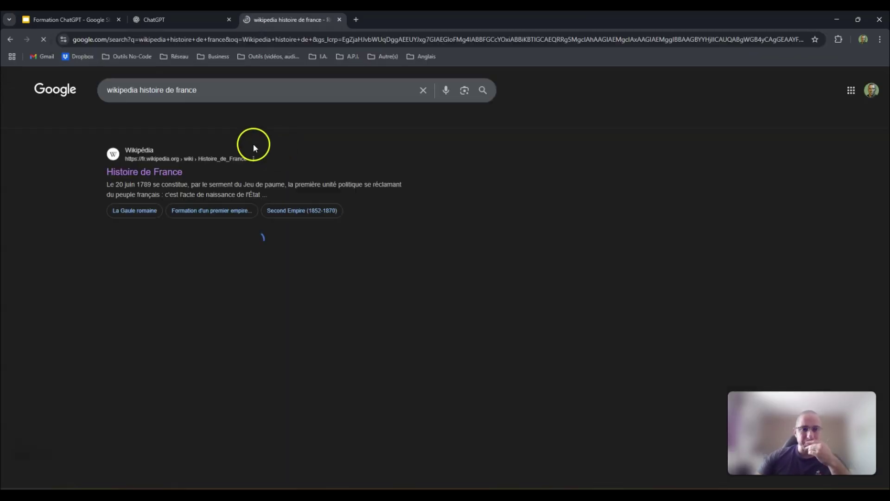
Step: Copy the link of the Wikipédia result "Histoire de France", open it in the same tab, and skim the article
right_click(146, 177)
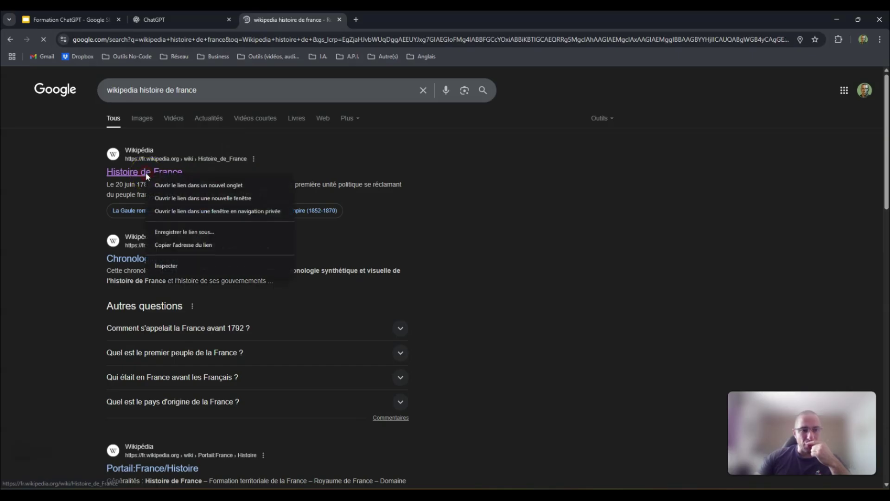
left_click(188, 246)
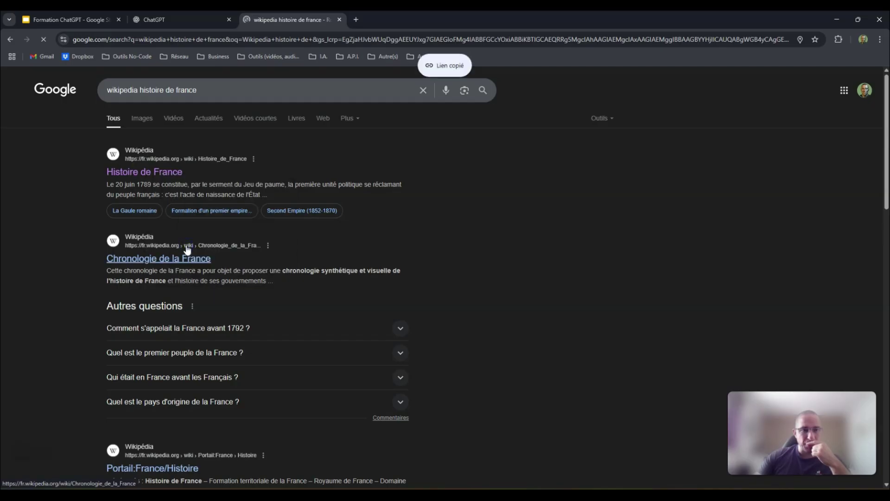
left_click(336, 40)
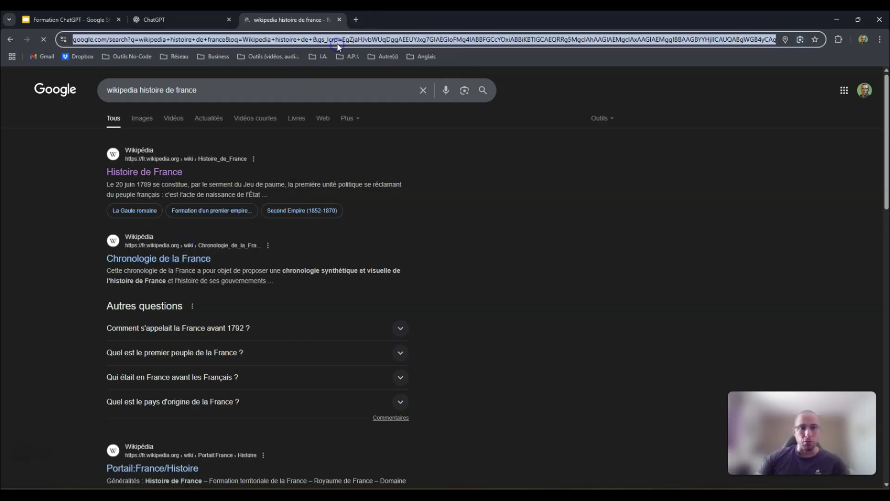
type("https://fr.wikipedia.org/wiki/Histoire_de_France")
key("Return")
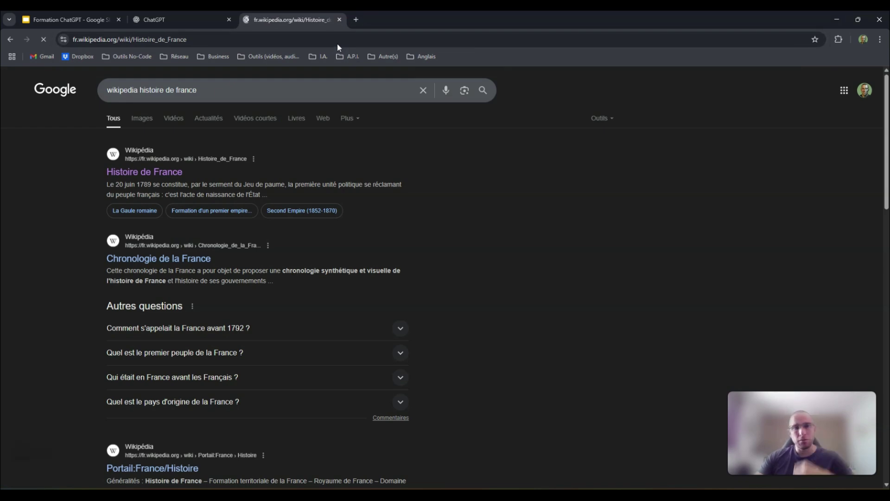
scroll(380, 174, "down", 8)
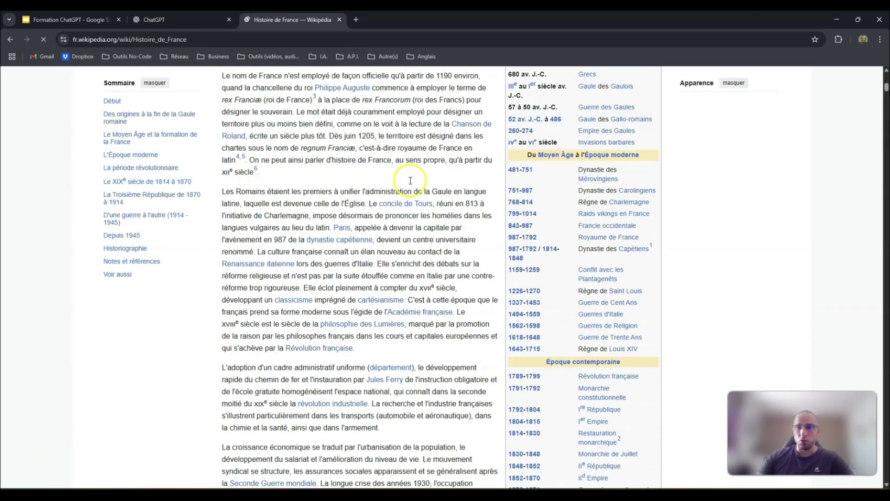
scroll(411, 180, "up", 10)
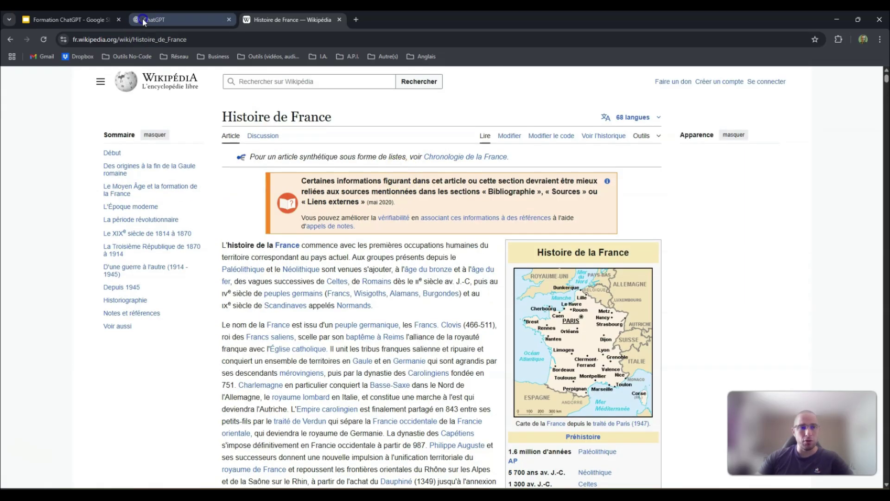
left_click(144, 20)
left_click(345, 251)
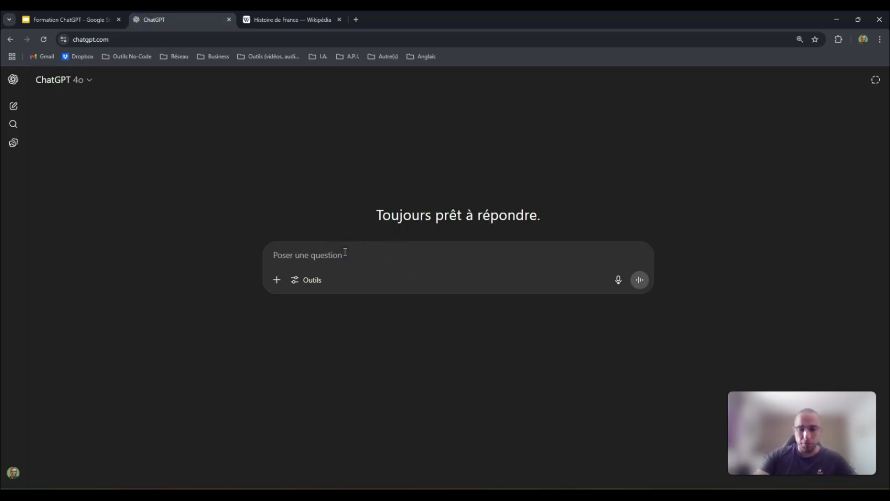
type("peux-tu")
key("ctrl+a")
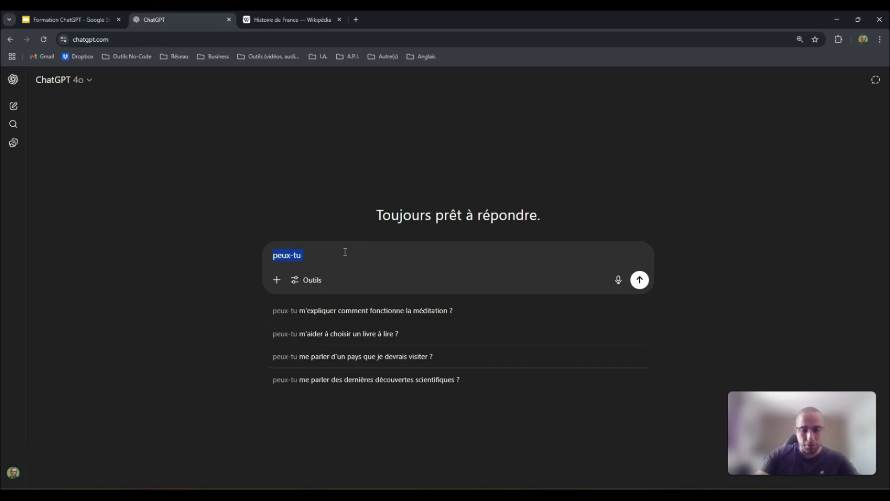
type("Peux")
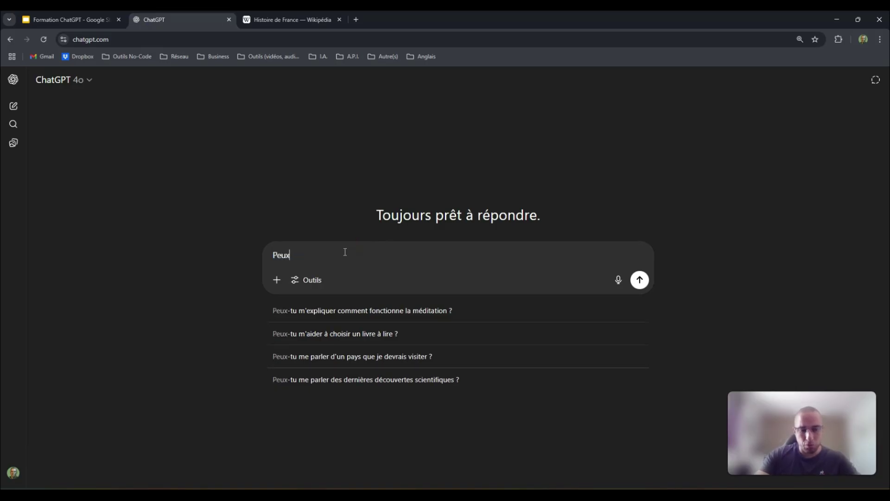
type("-tu résumer cet art")
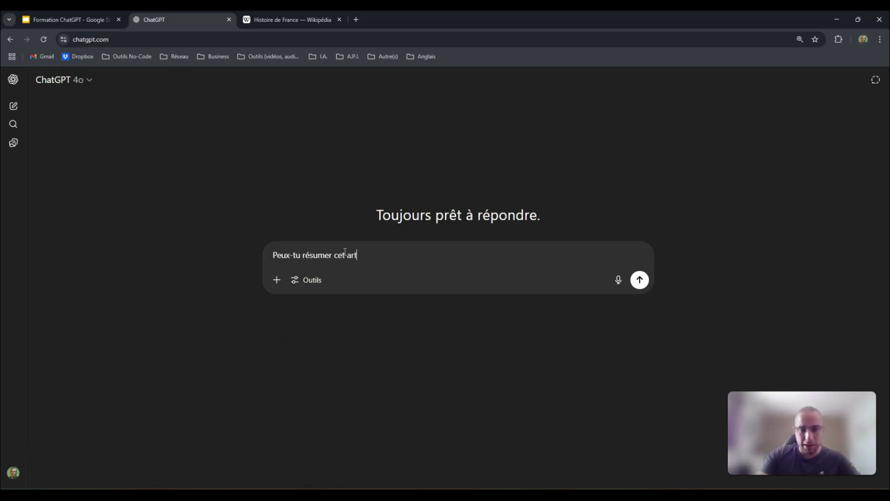
type("ic")
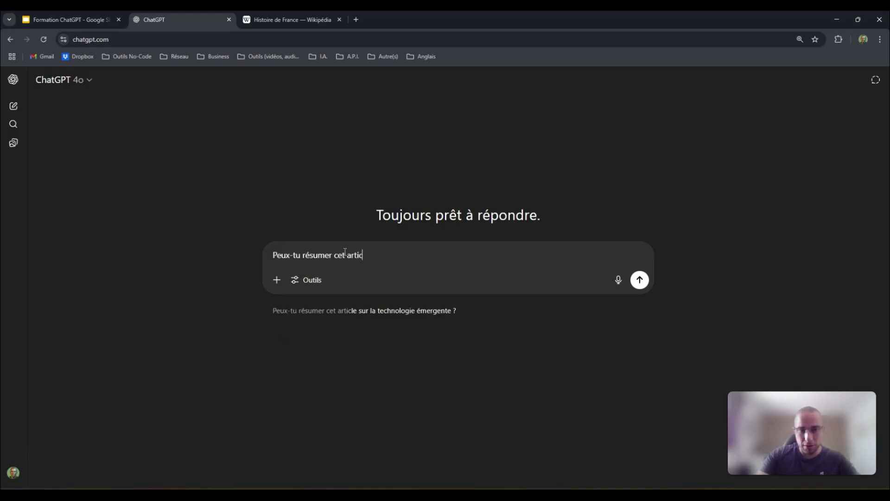
type("le en 200 mots :")
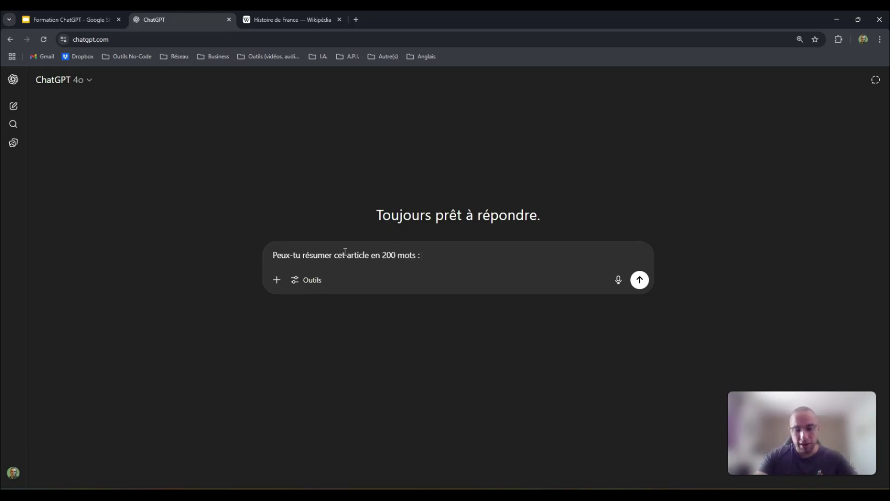
type("https://fr.wikipedia.org/wiki/Histoire_de_France")
left_click(412, 257)
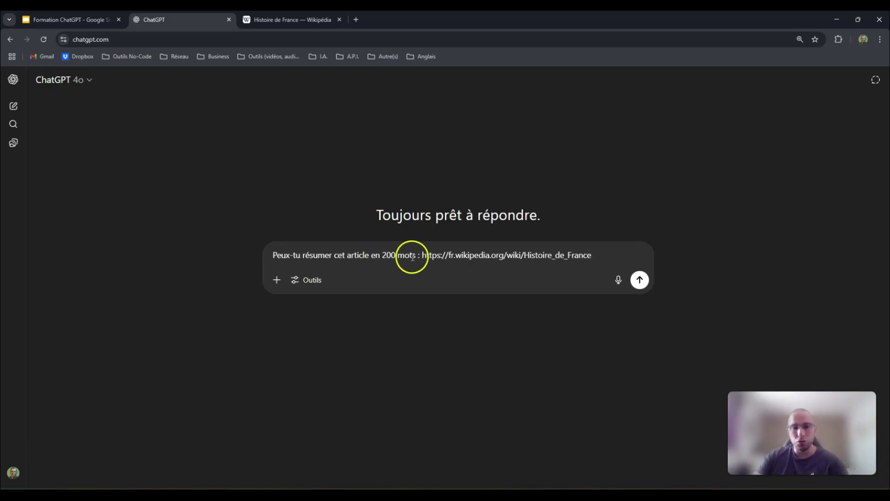
left_click_drag(422, 253, 559, 254)
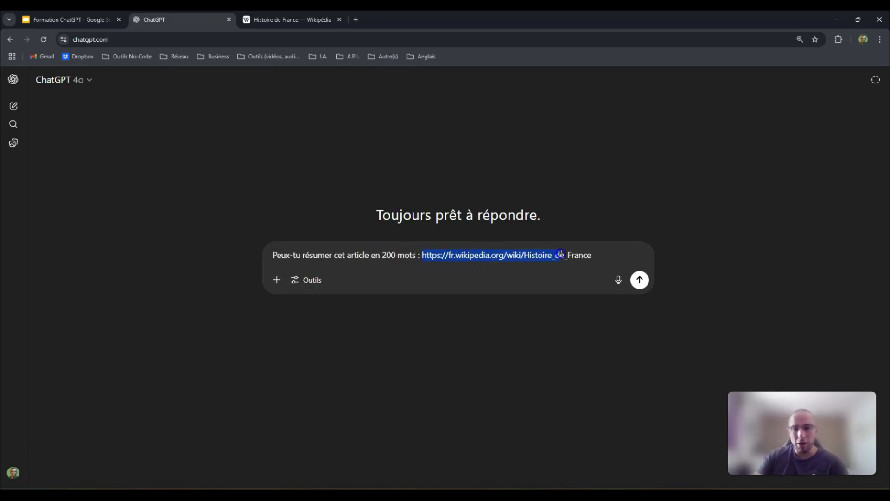
left_click(640, 280)
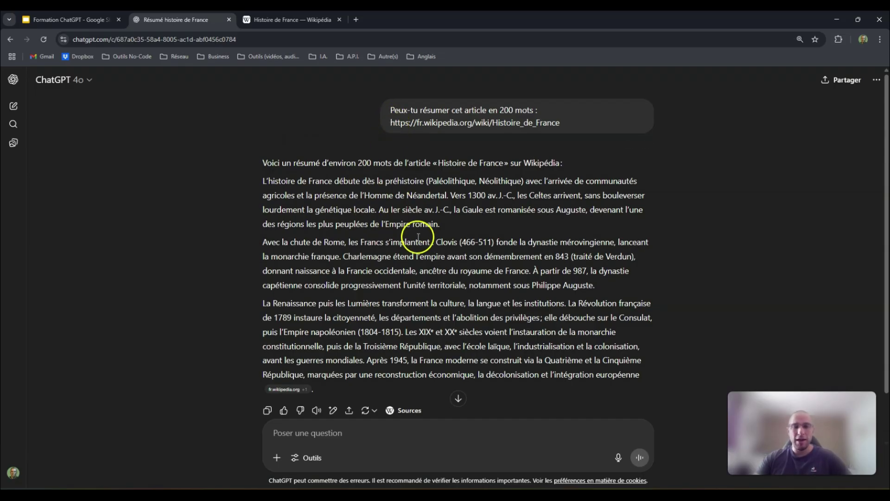
Step: Read the generated summary and copy the whole summary prompt with its link into a new message
scroll(427, 239, "down", 2)
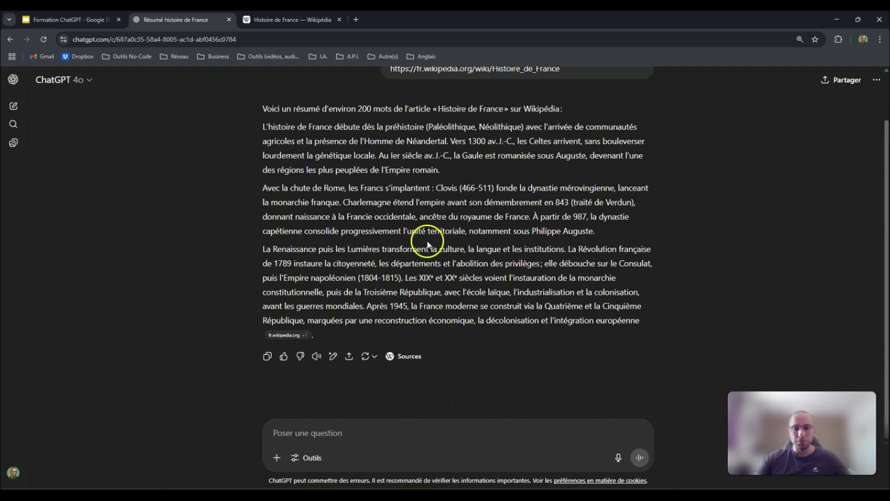
scroll(426, 239, "up", 2)
scroll(288, 181, "down", 2)
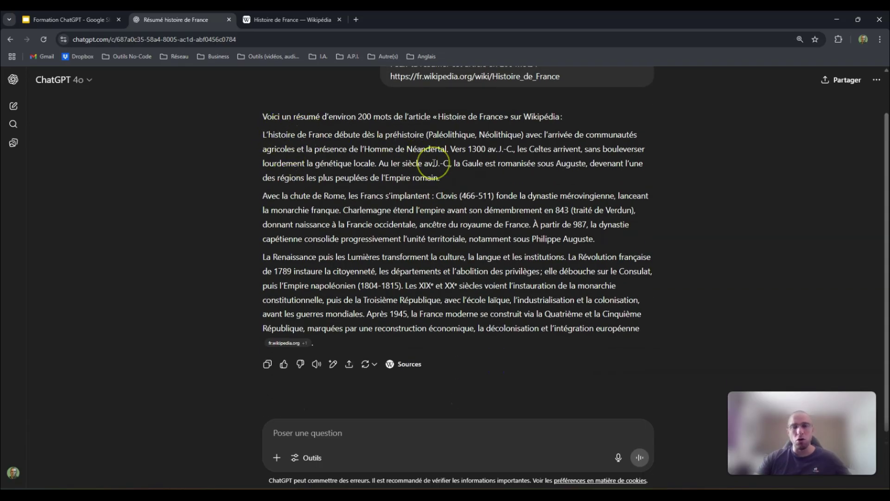
scroll(487, 278, "up", 1)
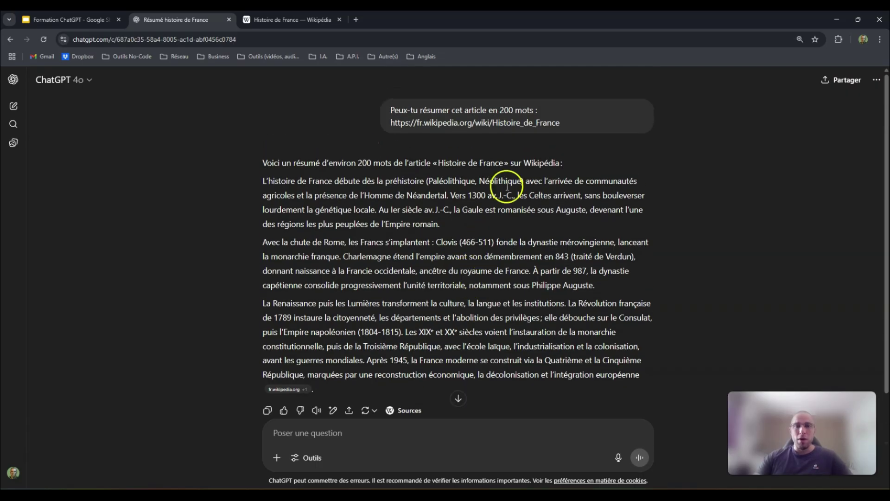
left_click_drag(569, 124, 409, 113)
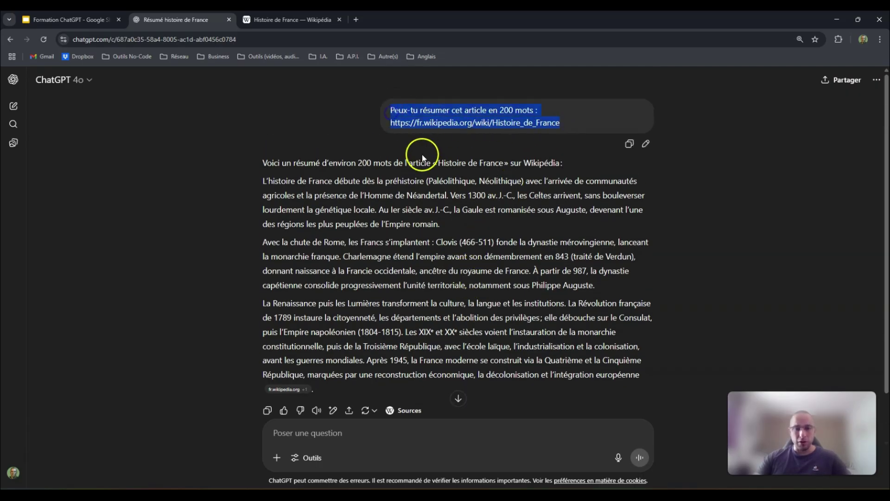
scroll(398, 258, "down", 2)
left_click(353, 434)
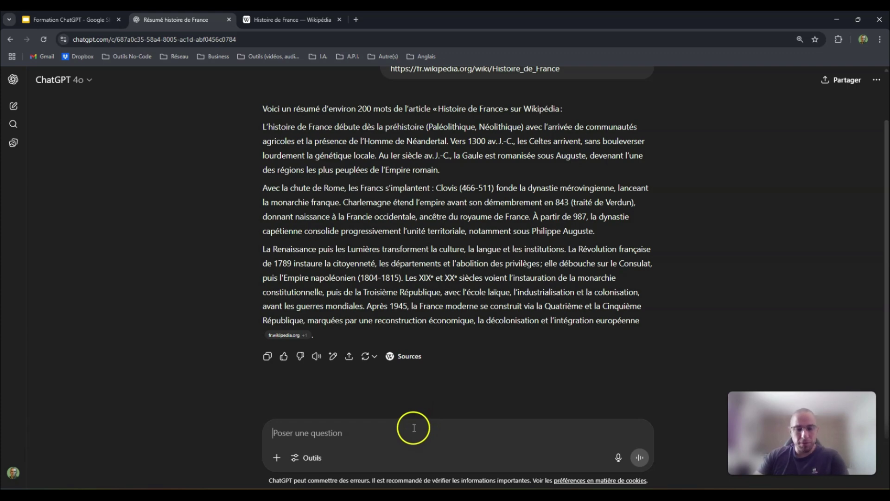
type("Peux-tu résumer cet article en 200 mots : https://fr.wikipedia.org/wiki/Histoire_de_France")
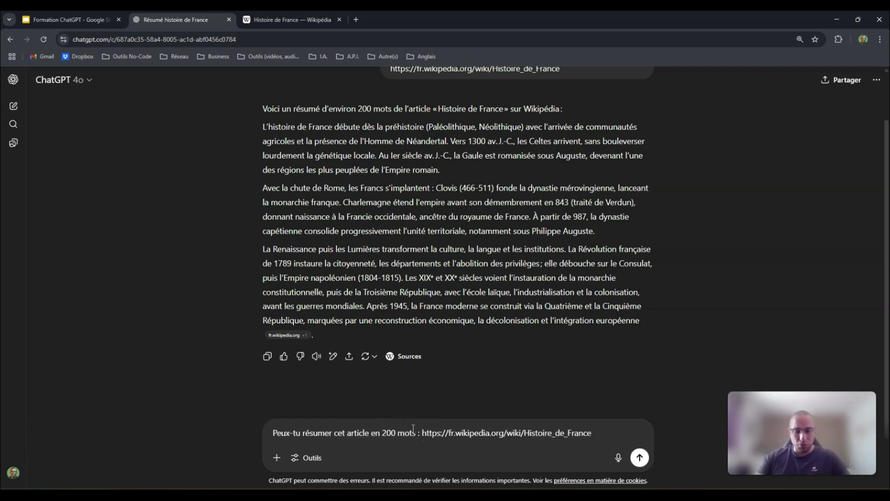
Step: Replace "résumer cet article en 200 mots" in the unsent message with "extraire"
left_click_drag(415, 432, 373, 434)
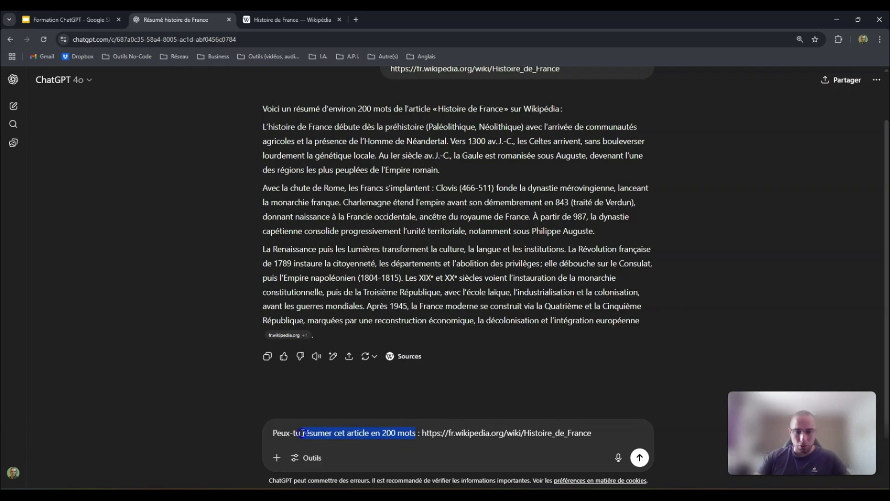
type("sortir")
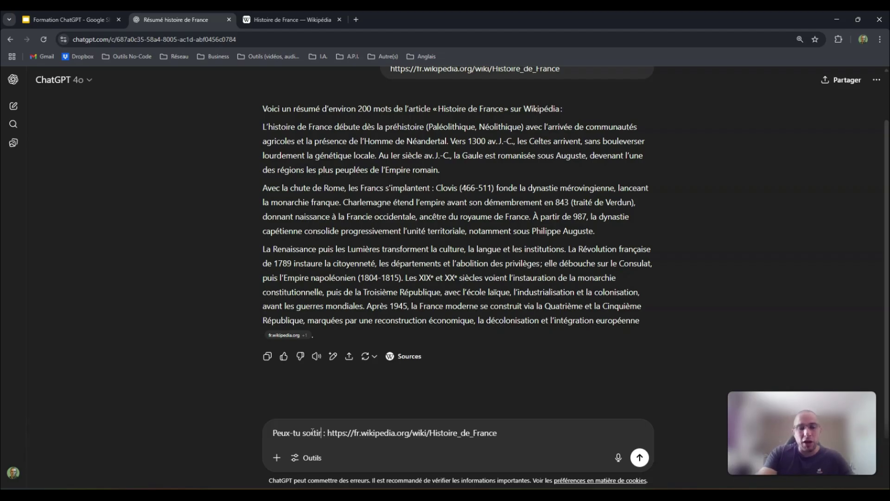
key("BackSpace")
key("BackSpace")
key("BackSpace")
key("BackSpace")
key("BackSpace")
key("BackSpace")
key("BackSpace")
key("BackSpace")
type("extraire :")
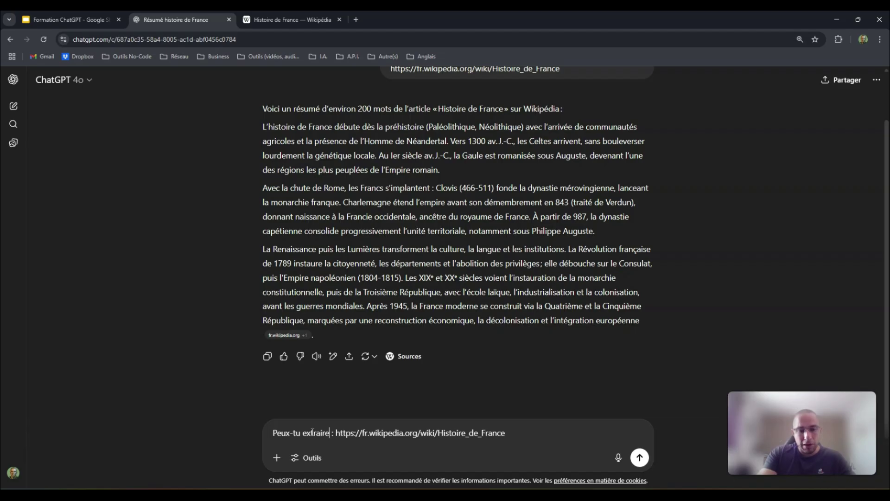
Step: Complete the request before the link with "les dates clés de cet article" and send it
type("les ")
type("dates clés")
type(" de cett")
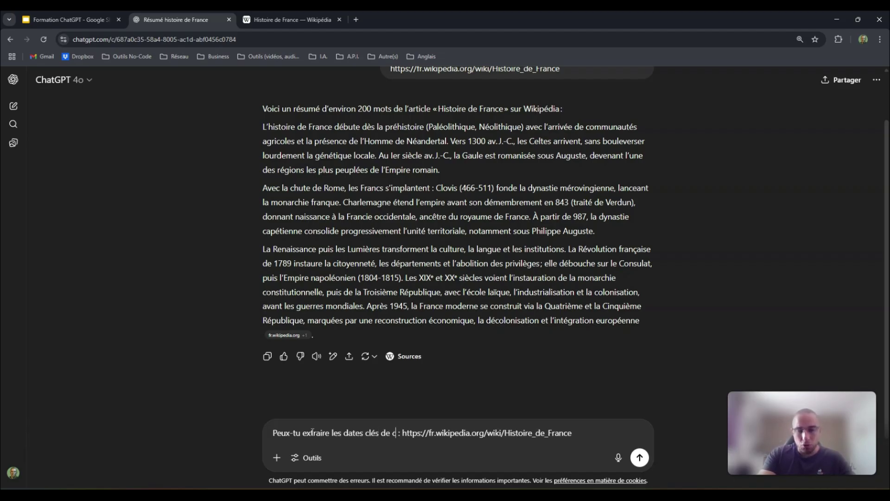
key("BackSpace")
type("article")
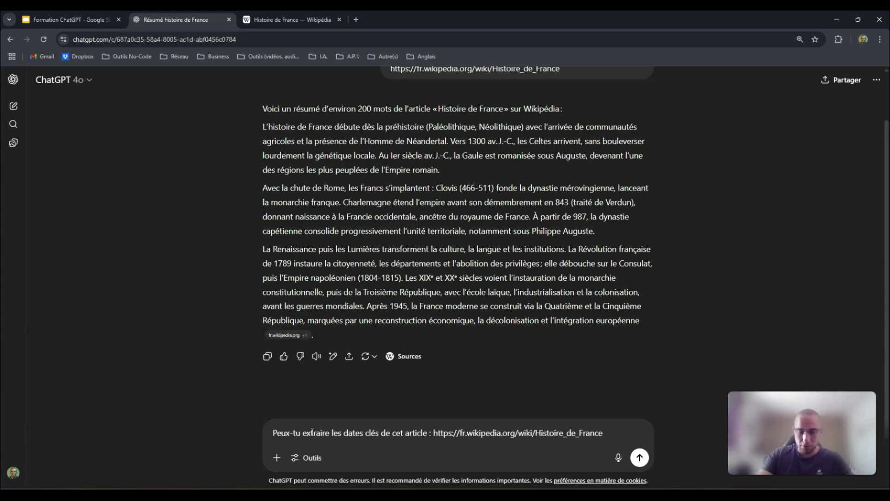
key("Return")
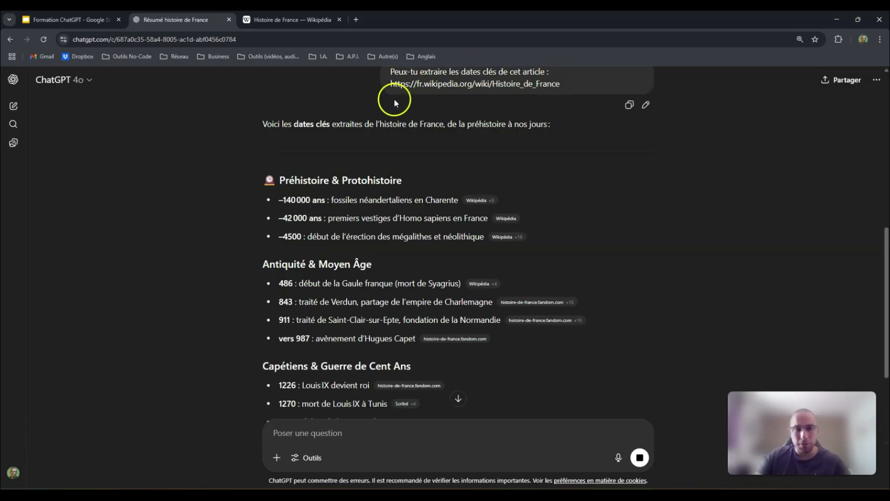
Step: Examine the extracted key dates through to the last ones against the Wikipedia article's section "La Cinquième République (depuis 1958)"
scroll(337, 212, "down", 4)
scroll(337, 212, "down", 6)
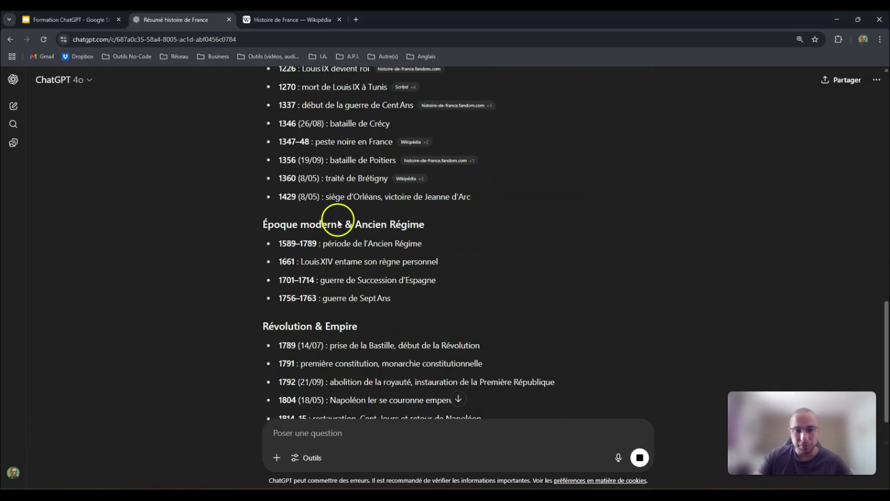
scroll(339, 230, "down", 5)
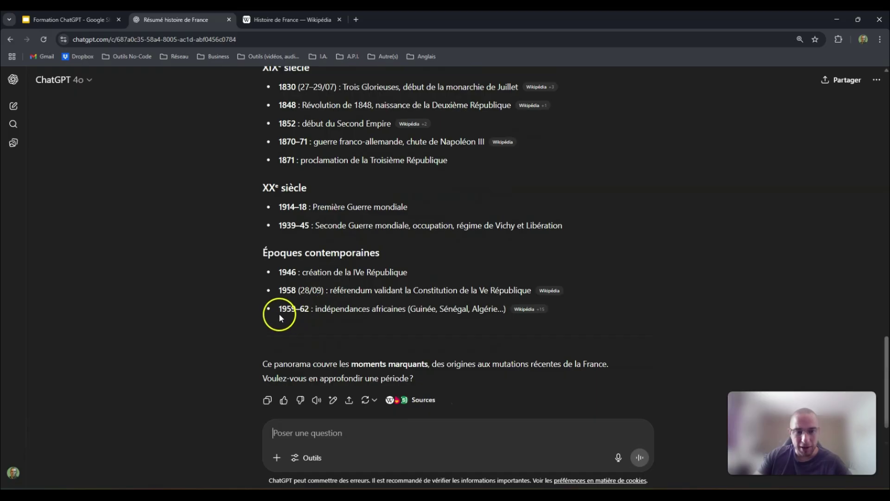
left_click(293, 21)
left_click_drag(885, 80, 887, 425)
scroll(436, 293, "up", 7)
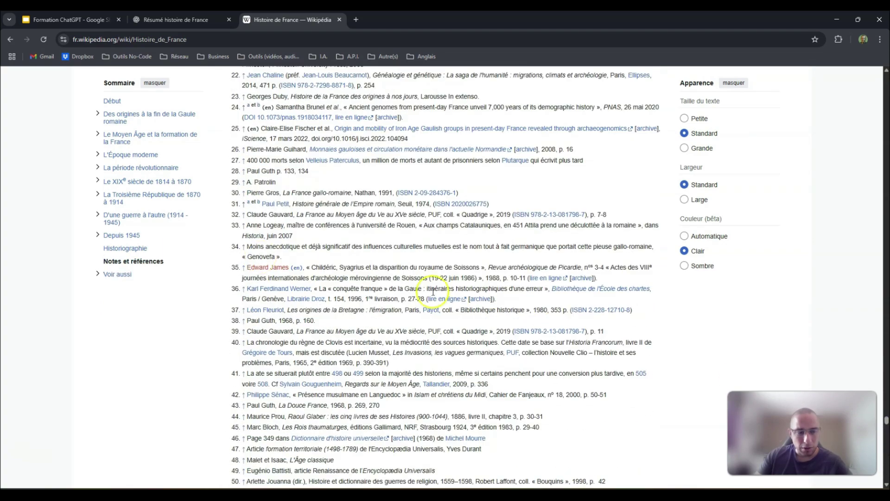
left_click(132, 235)
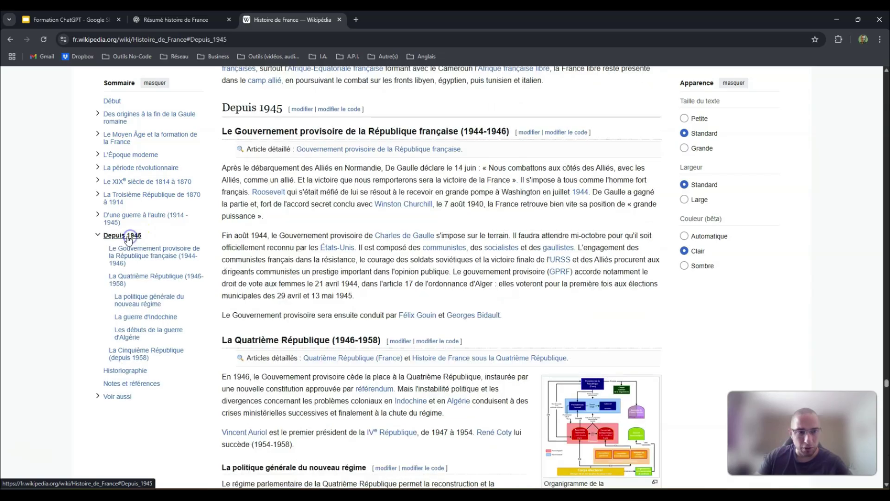
left_click(143, 356)
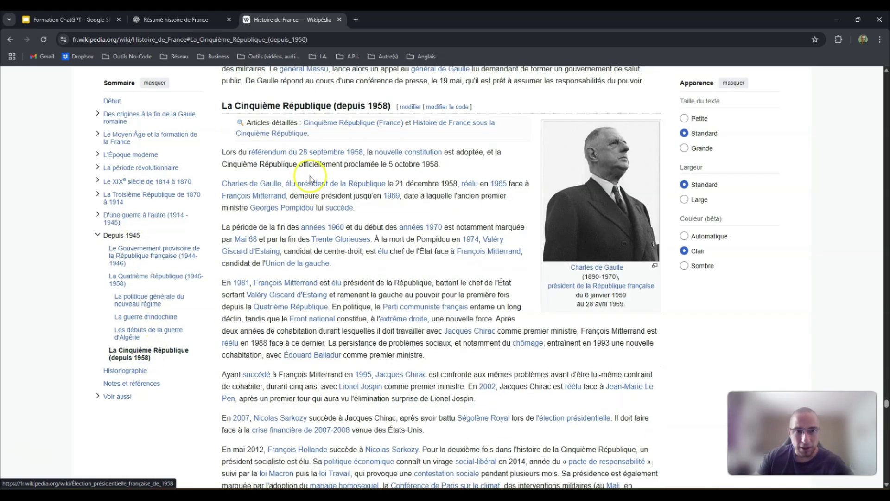
Step: Review the dates in the article's section "La Cinquième République (depuis 1958)" through to its last paragraph
mouse_move(321, 157)
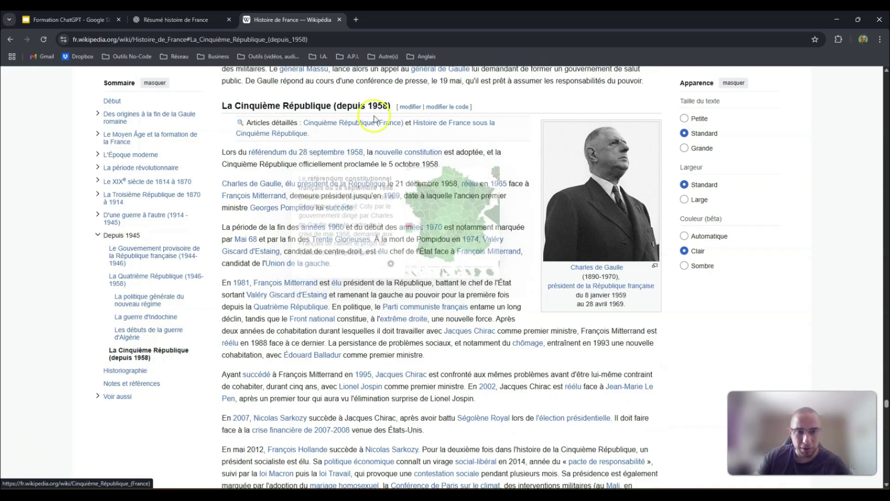
scroll(350, 147, "down", 2)
scroll(349, 147, "down", 7)
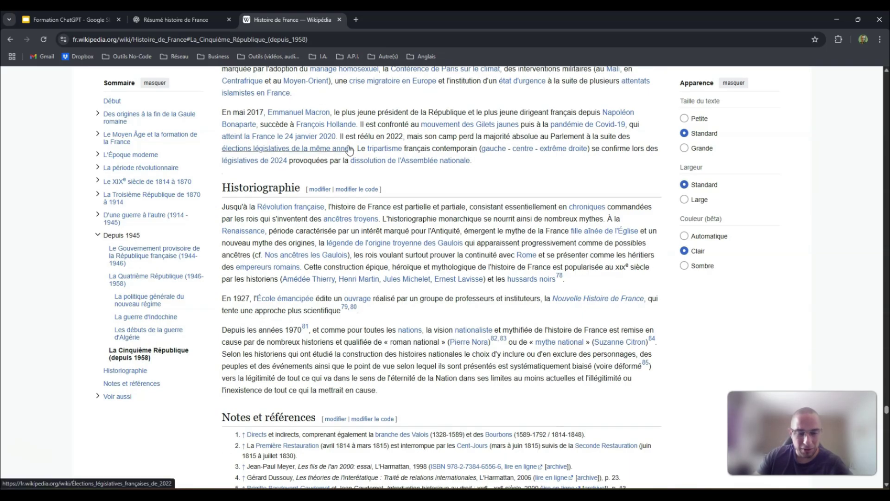
scroll(349, 148, "up", 15)
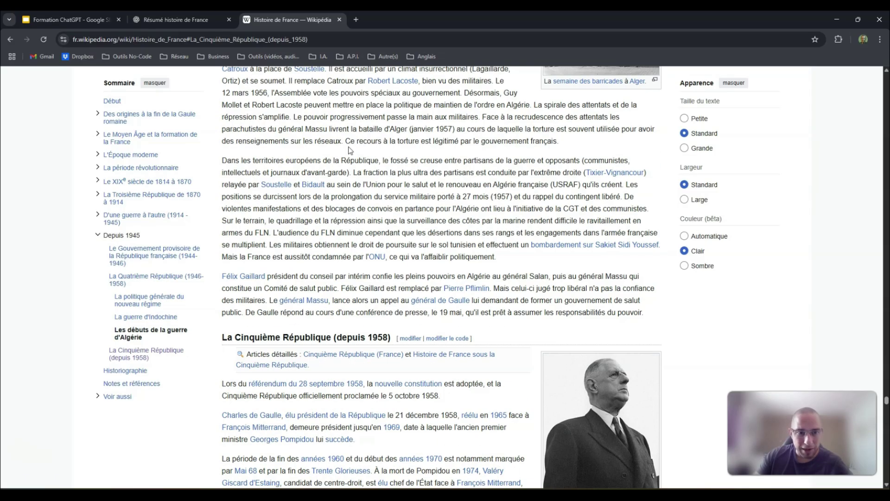
scroll(350, 149, "down", 5)
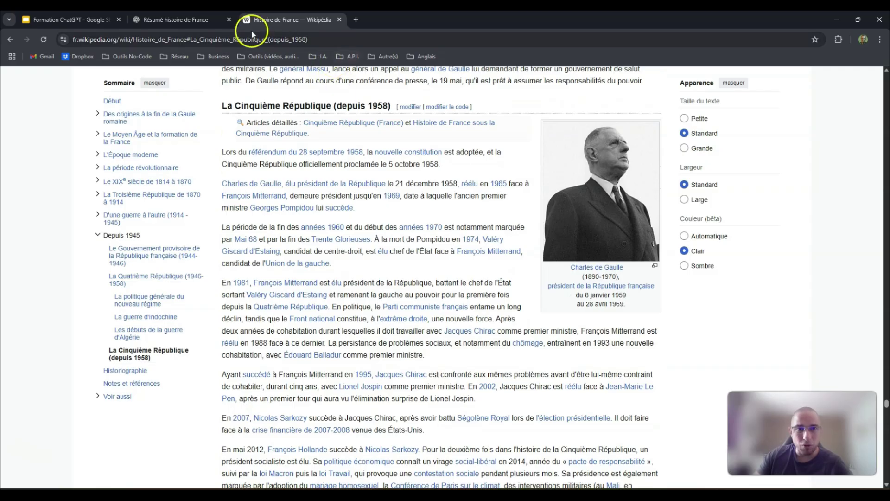
Step: Return to the ChatGPT conversation and send "Peux-tu m'extraire toutes les dates à partir de la 5ème république ?"
left_click(186, 19)
left_click(384, 425)
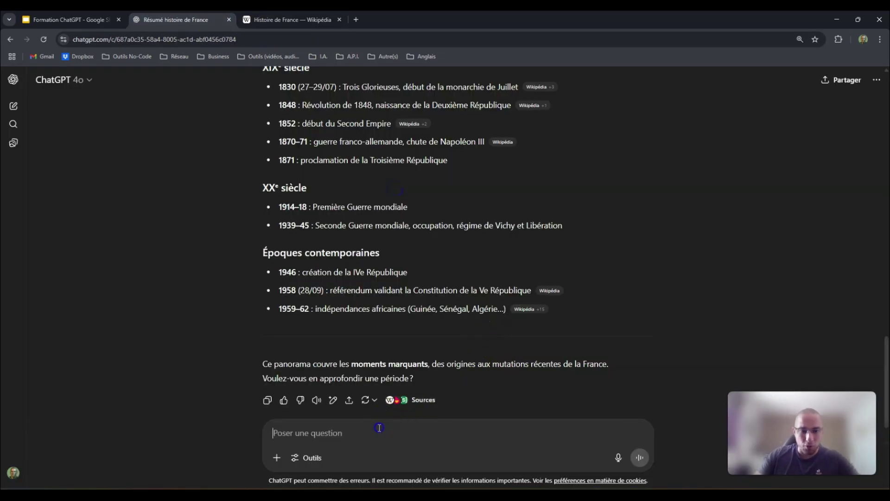
type("Peux-tu")
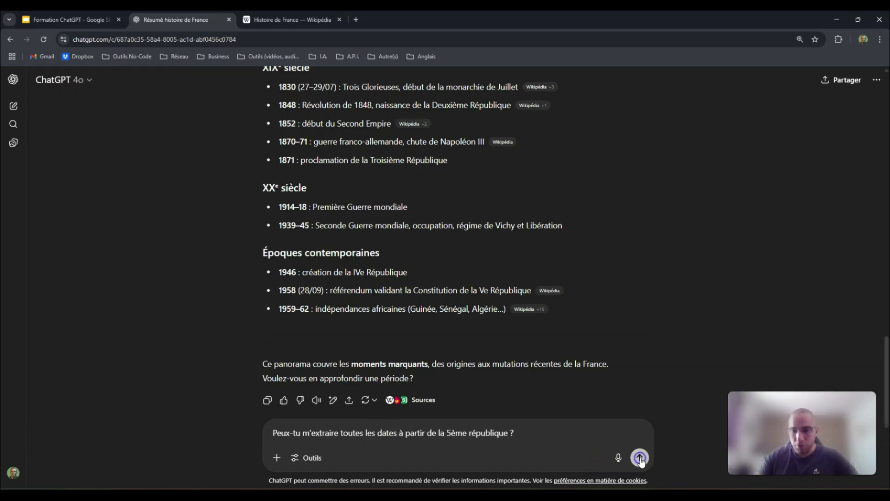
key("Return")
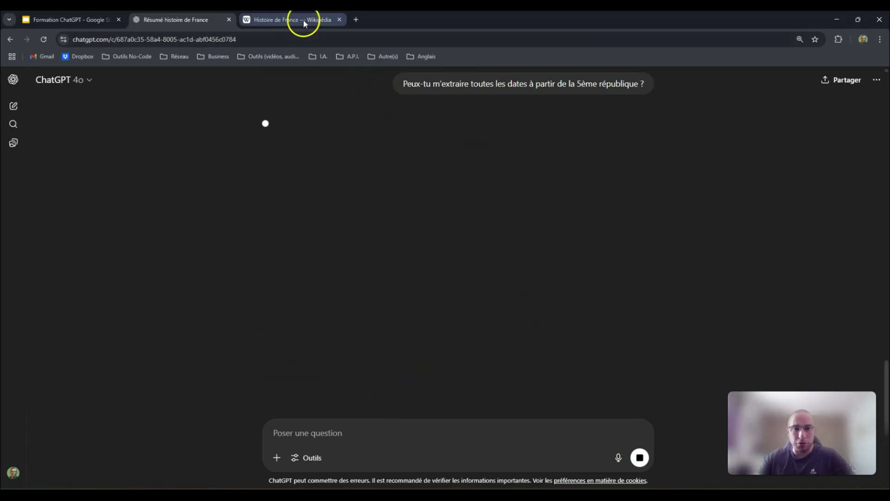
Step: Highlight the article heading "La Cinquième République (depuis 1958)" on Wikipedia and look over the paragraphs beneath it
left_click(303, 21)
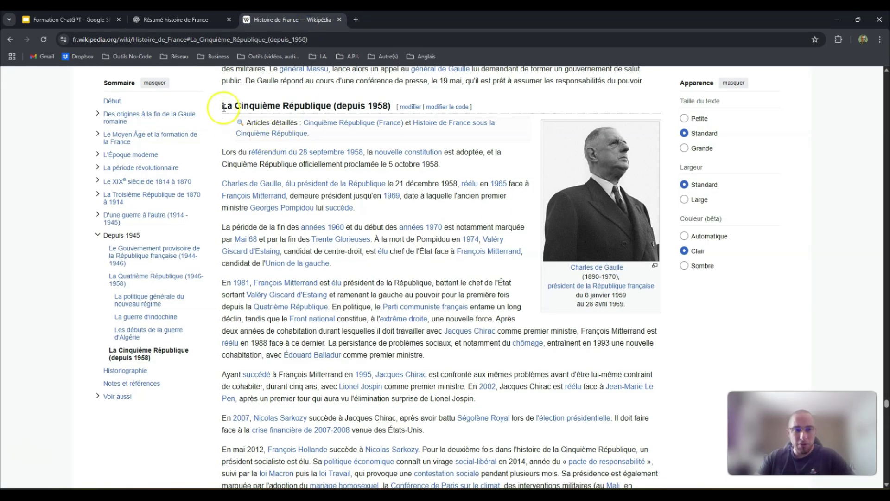
left_click_drag(224, 106, 406, 108)
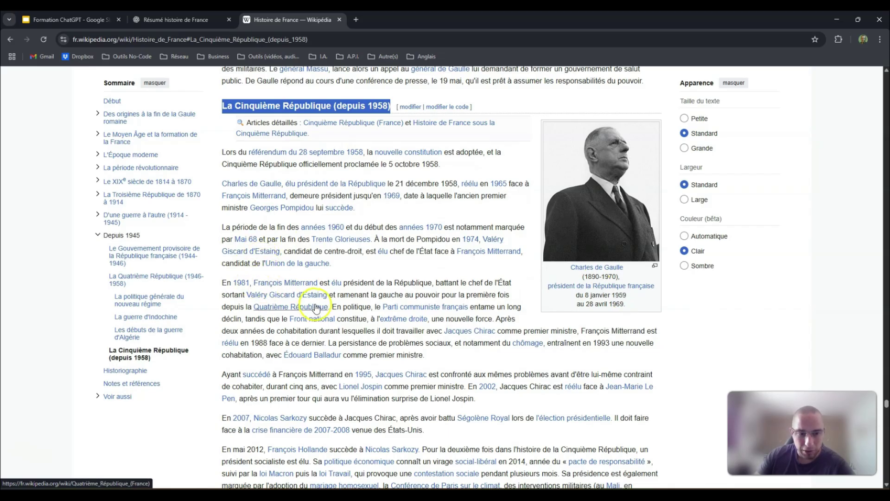
scroll(315, 308, "down", 4)
scroll(297, 362, "down", 2)
scroll(306, 338, "up", 2)
Step: Compare ChatGPT's founding dates and presidential terms of the Fifth Republic with the matching paragraphs of the Wikipedia article
left_click(180, 20)
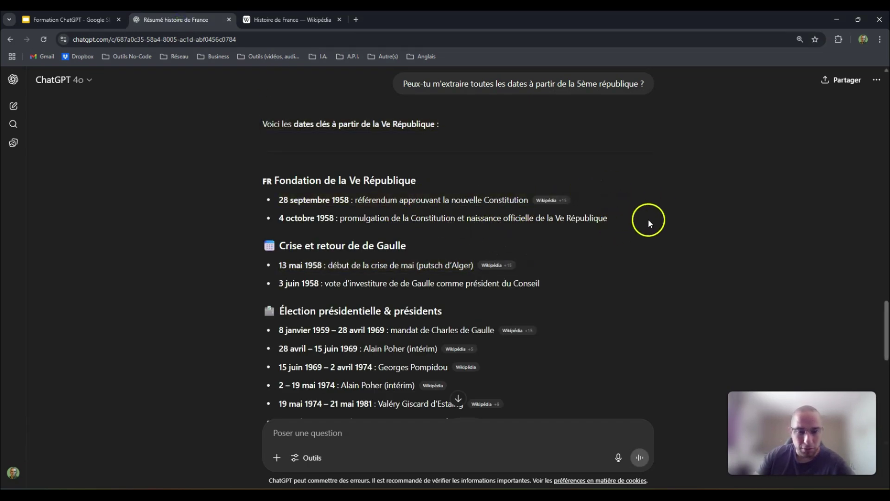
left_click(260, 19)
scroll(362, 178, "up", 2)
scroll(362, 178, "up", 1)
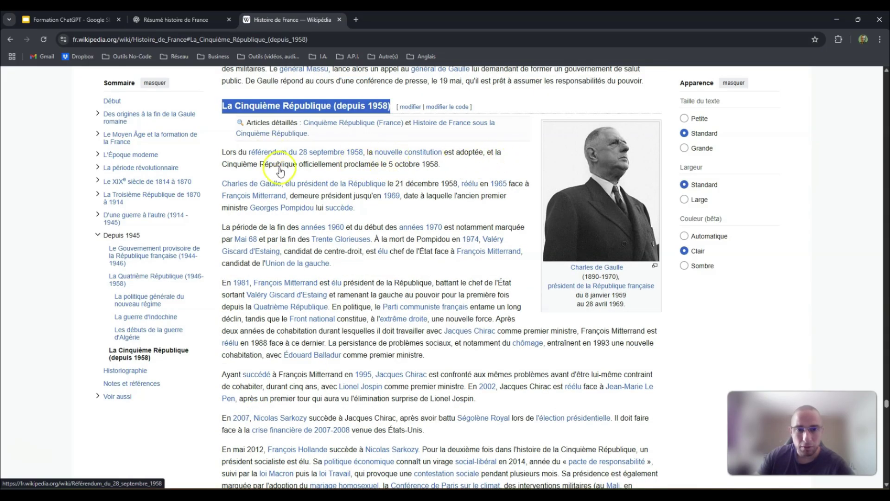
scroll(364, 184, "down", 2)
left_click(205, 24)
scroll(396, 227, "down", 4)
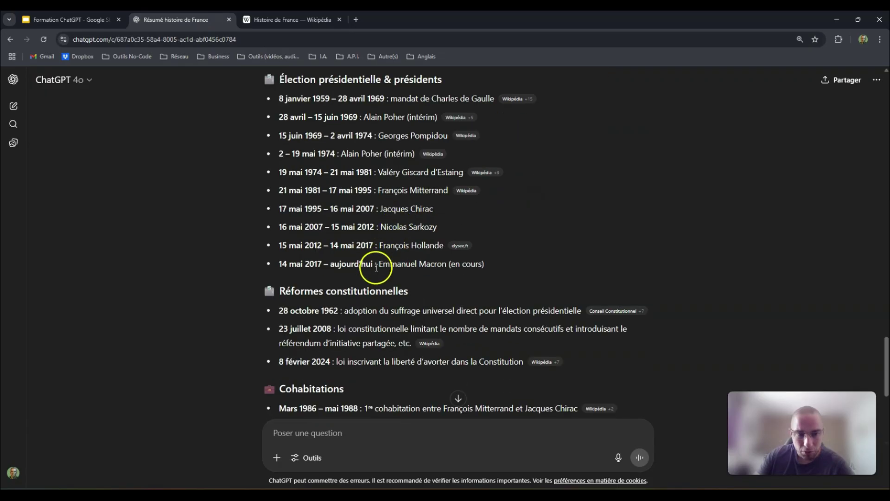
left_click(287, 20)
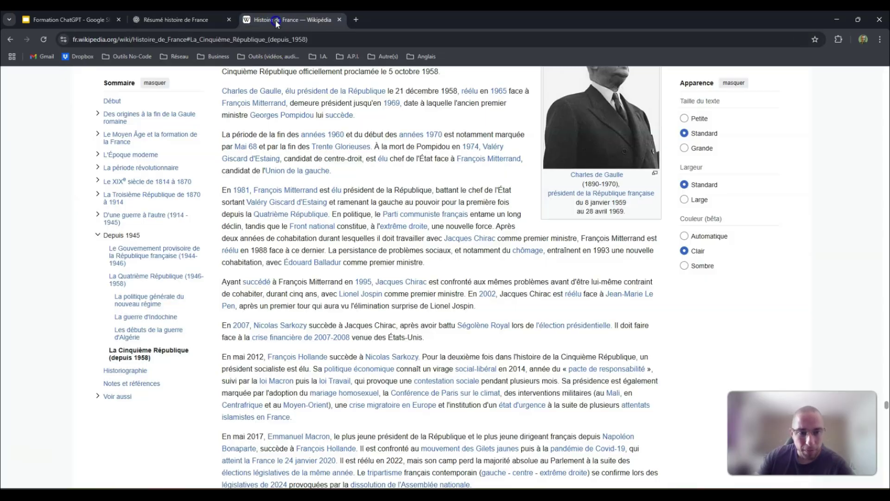
scroll(370, 266, "down", 1)
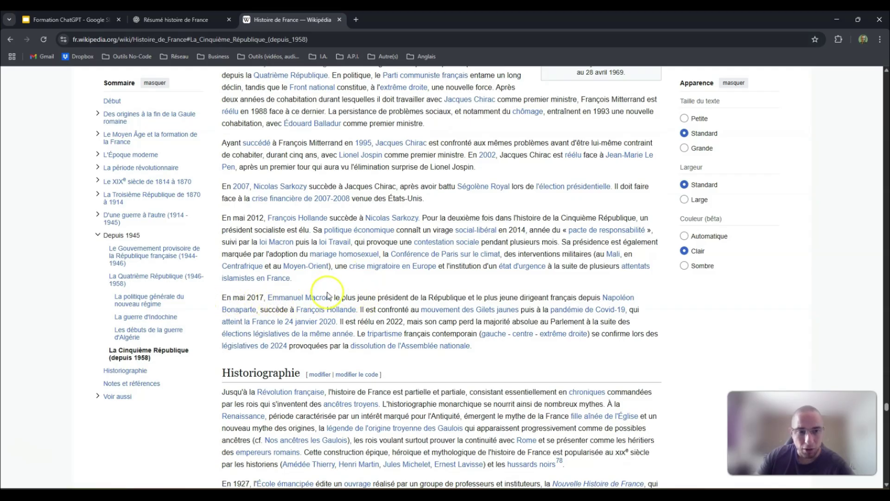
scroll(320, 294, "up", 1)
Step: Read ChatGPT's remaining dates under constitutional reforms, cohabitations and recent legislature, and go back to the beginning of the answer
left_click(196, 20)
scroll(472, 258, "down", 1)
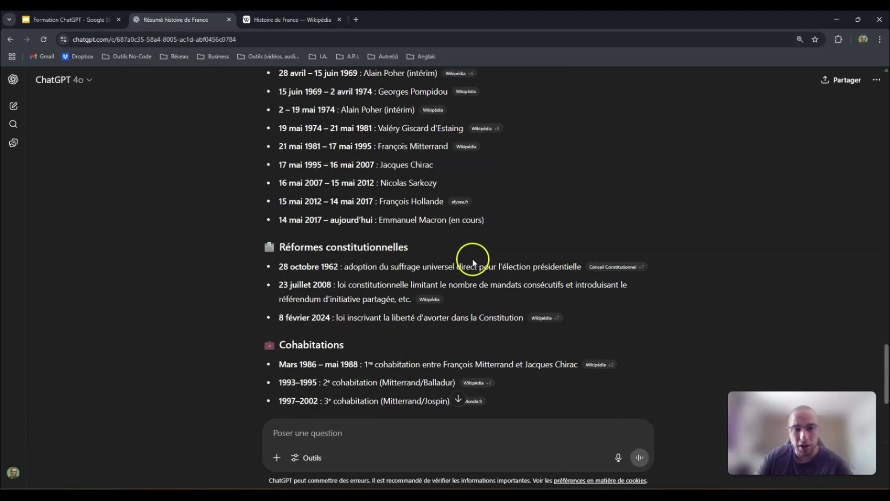
scroll(473, 255, "up", 2)
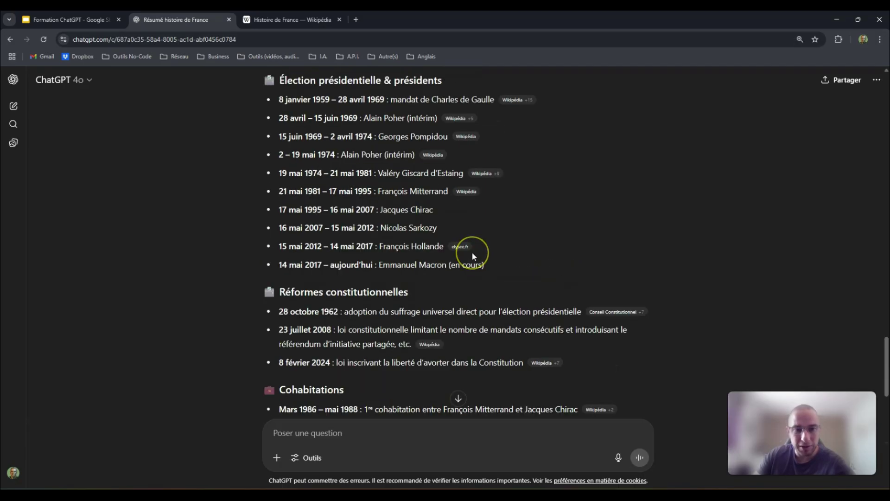
scroll(474, 254, "down", 7)
scroll(474, 254, "up", 8)
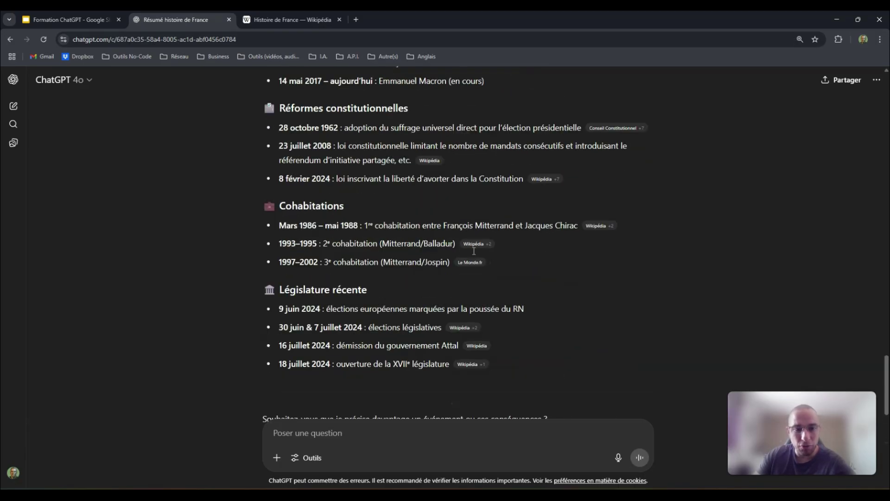
scroll(474, 254, "up", 2)
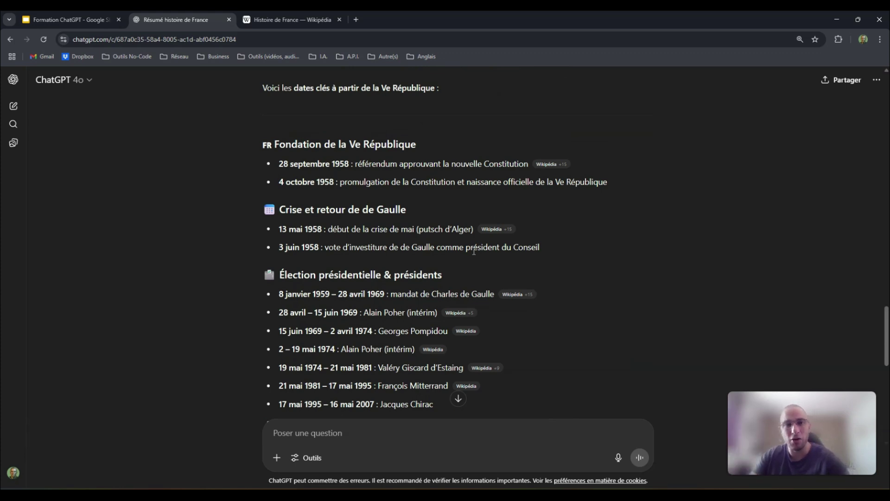
mouse_move(305, 20)
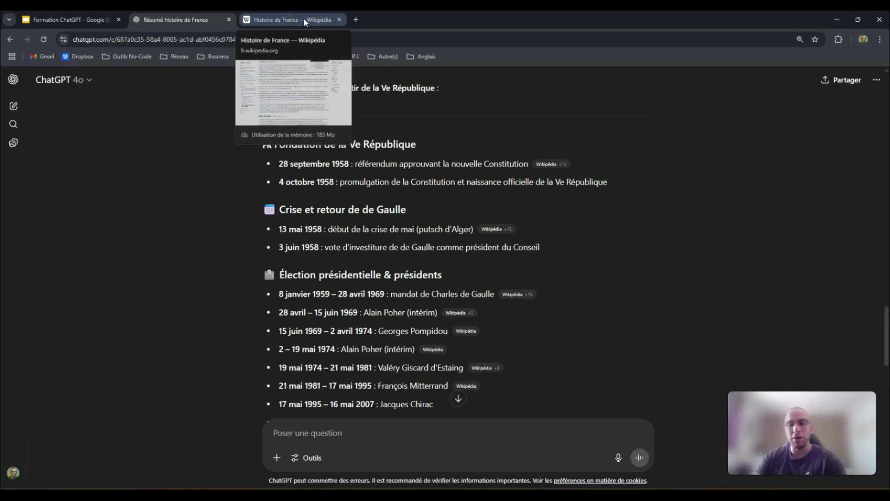